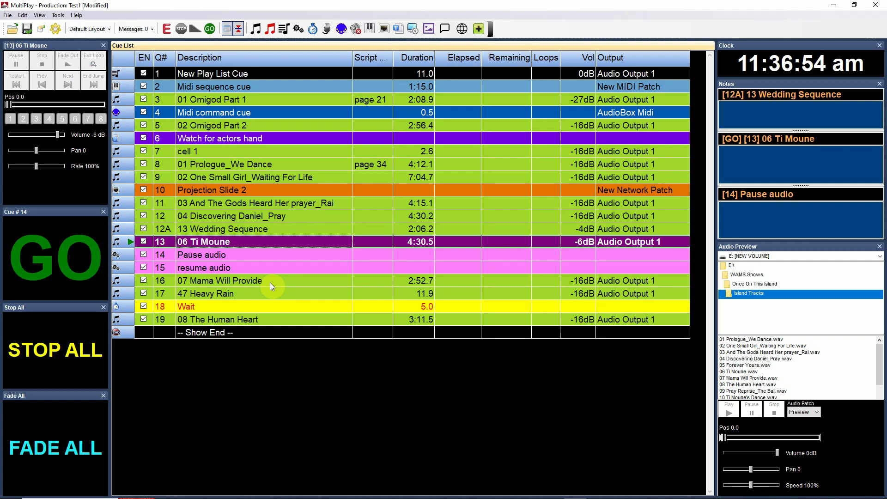
left_click(271, 251)
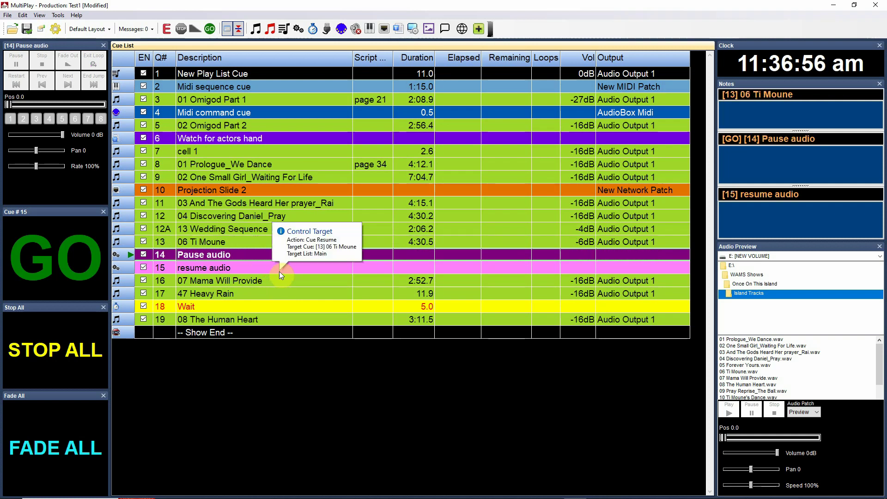
left_click(280, 271)
left_click(280, 256)
left_click(273, 242)
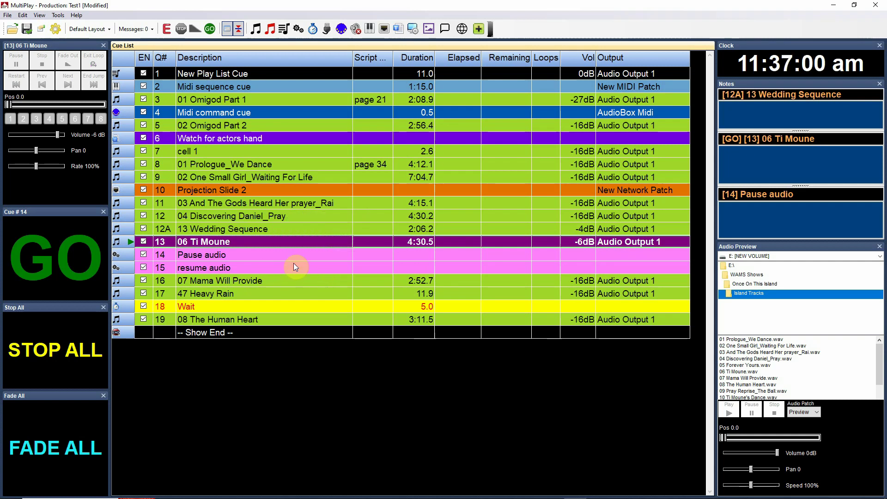
left_click(270, 255)
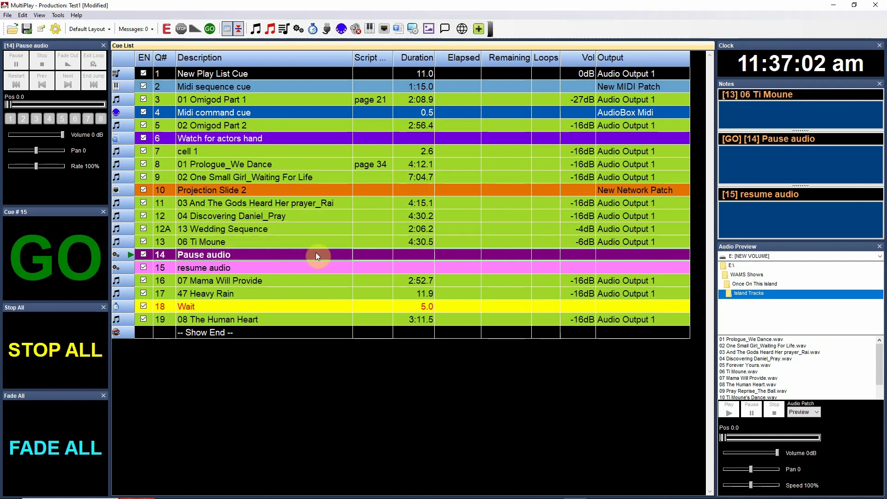
Open the properties of cue 14, Pause audio, and examine its control action and the cues available as its target.
double_click(284, 255)
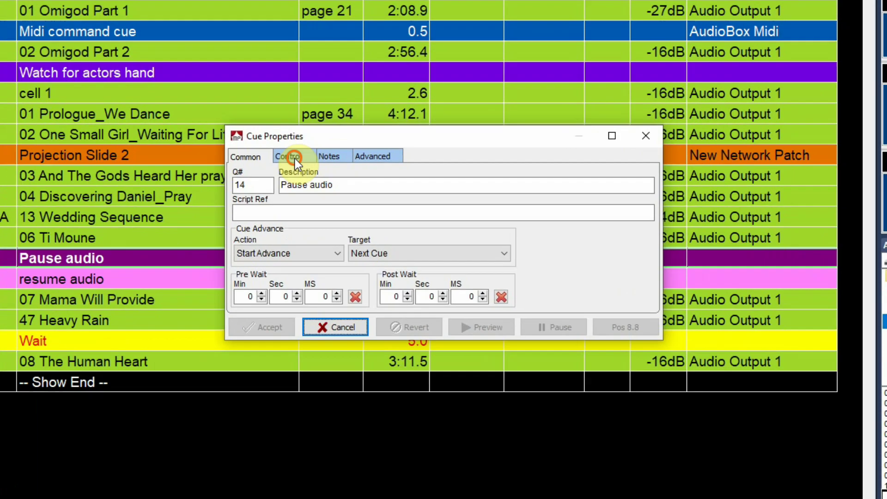
left_click(348, 191)
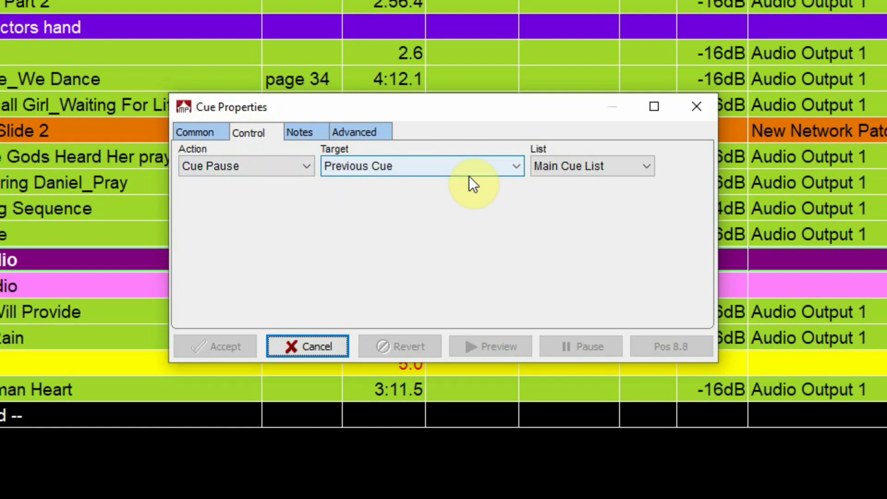
left_click(516, 166)
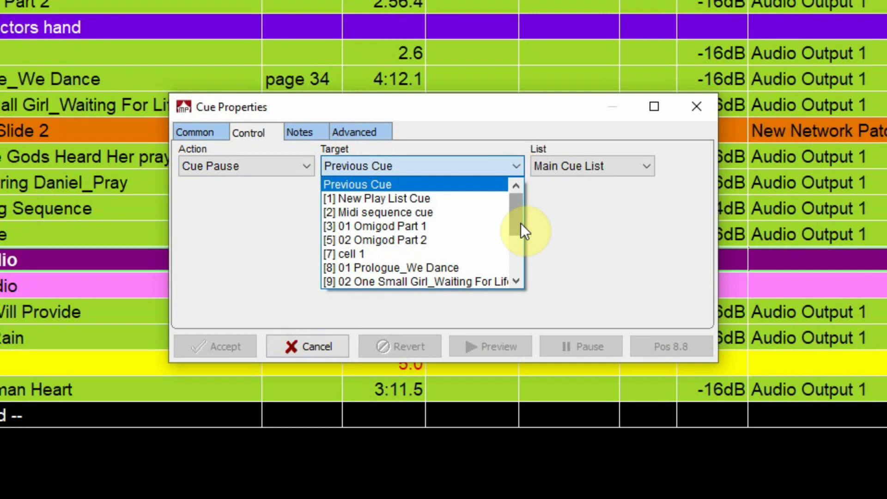
left_click_drag(517, 218, 517, 257)
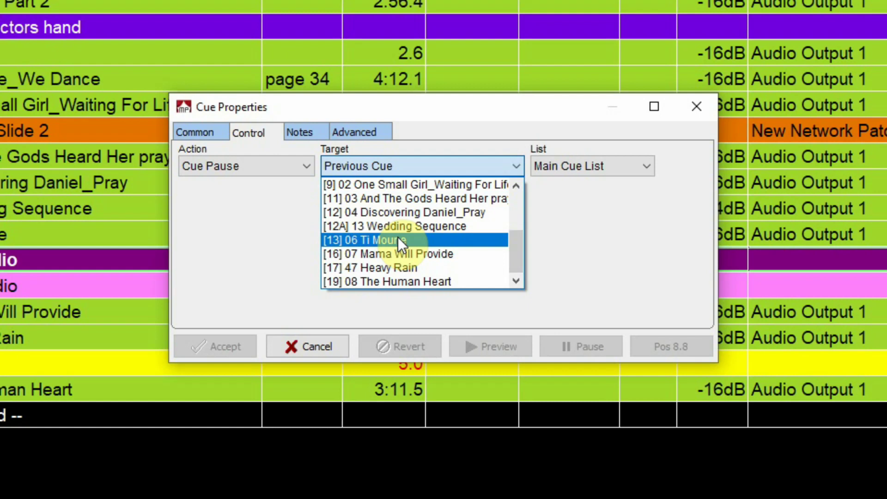
left_click_drag(519, 254, 511, 198)
left_click(428, 168)
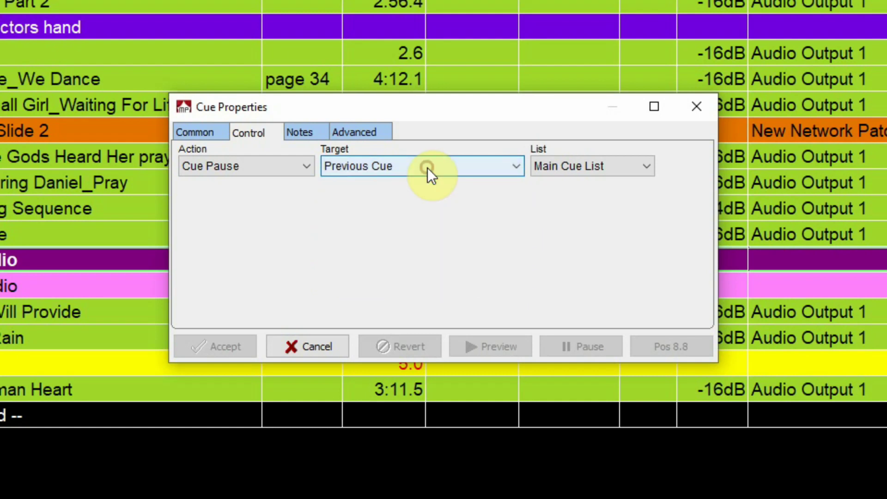
Check the cue lists available for the Pause audio cue's control target, keep Main Cue List, and close its properties.
left_click(641, 171)
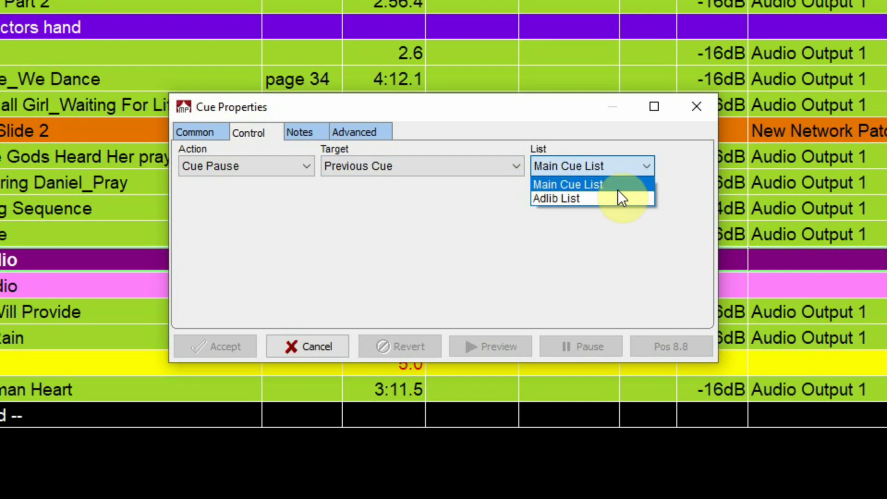
left_click(617, 184)
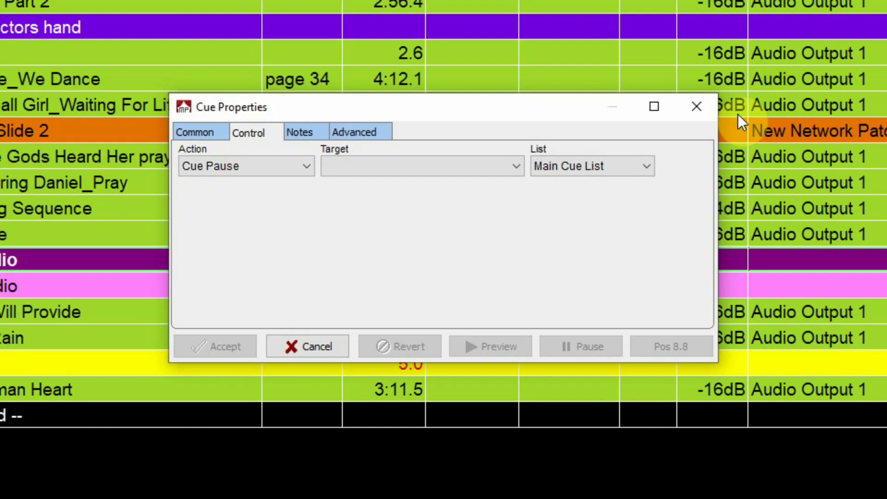
left_click(705, 109)
Examine the control action, target and list in the properties of cue 15, resume audio, and close them.
left_click(69, 241)
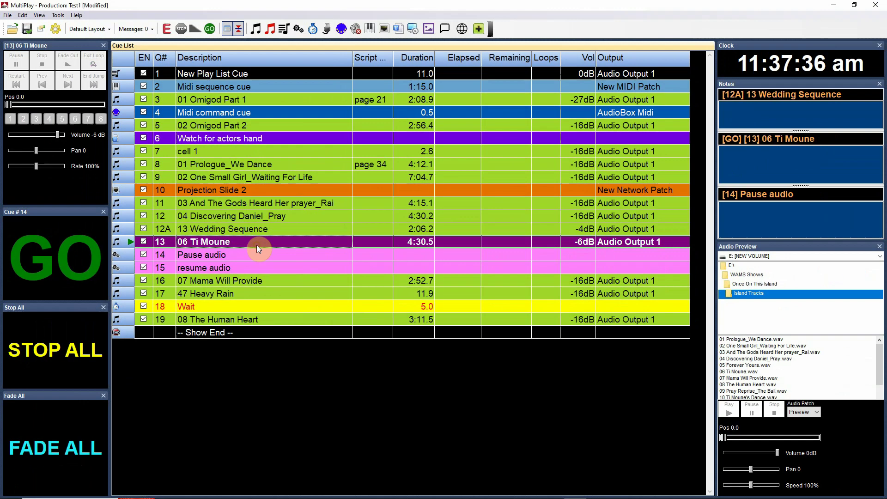
left_click(256, 255)
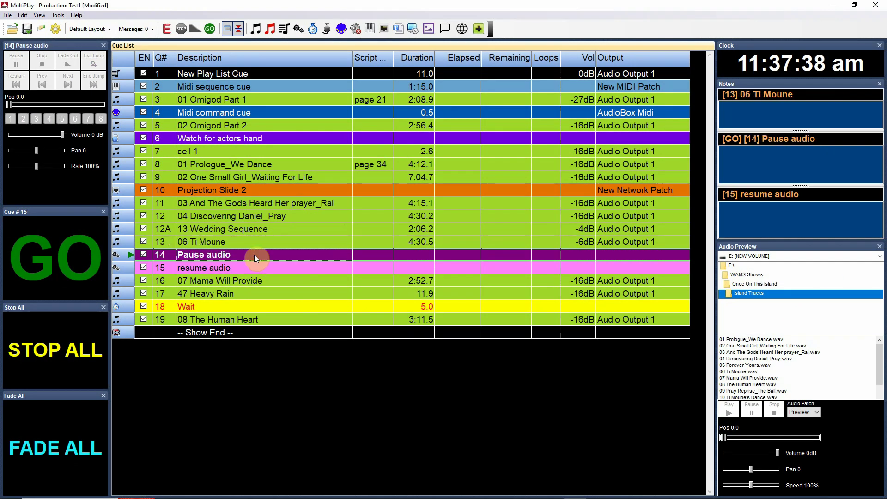
left_click(268, 269)
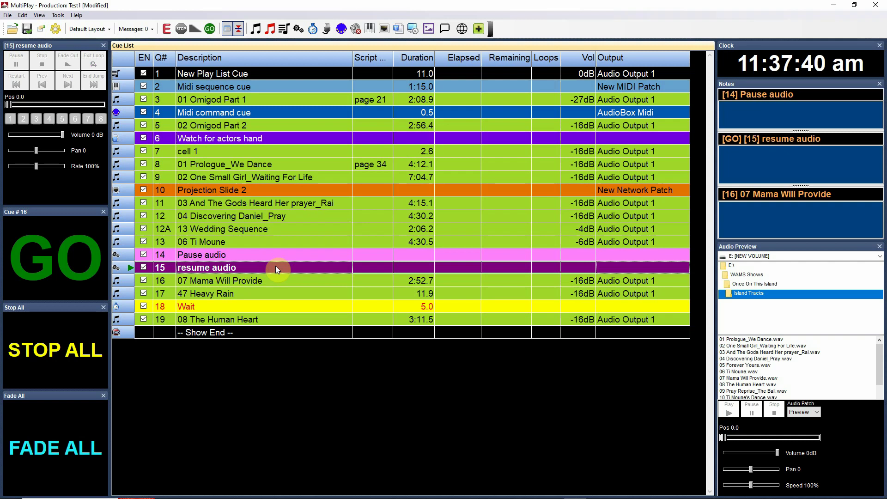
double_click(276, 268)
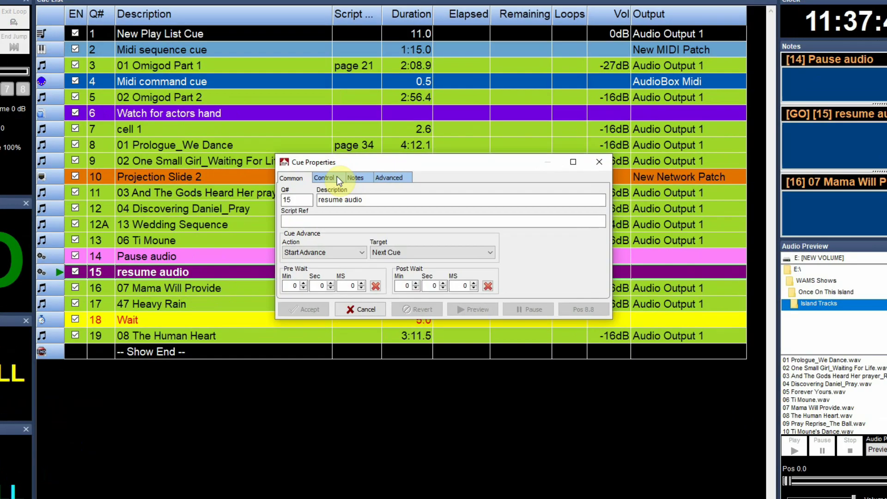
left_click(346, 186)
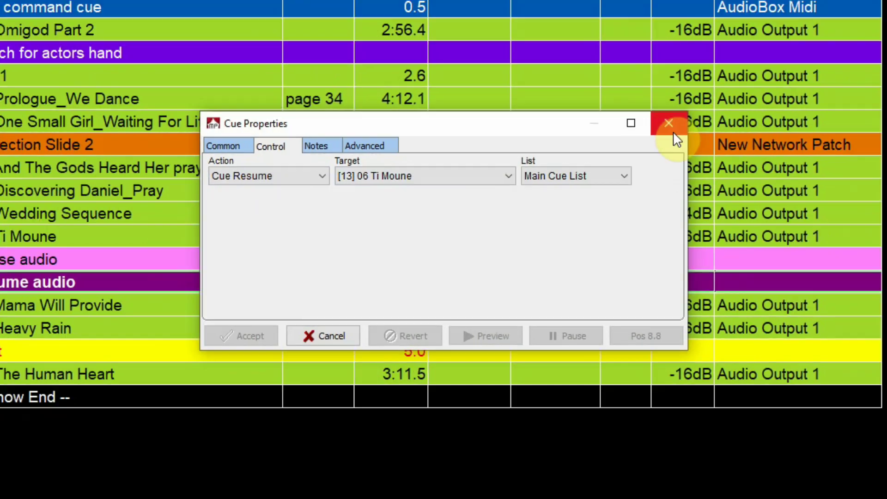
left_click(697, 107)
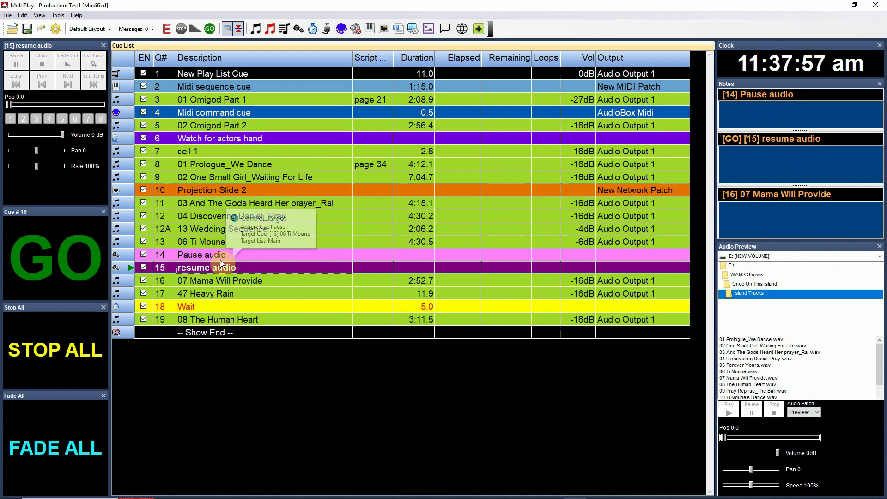
Test the control cues by running cues 13, 14 and 15 in sequence, and stop all playback.
left_click(251, 243)
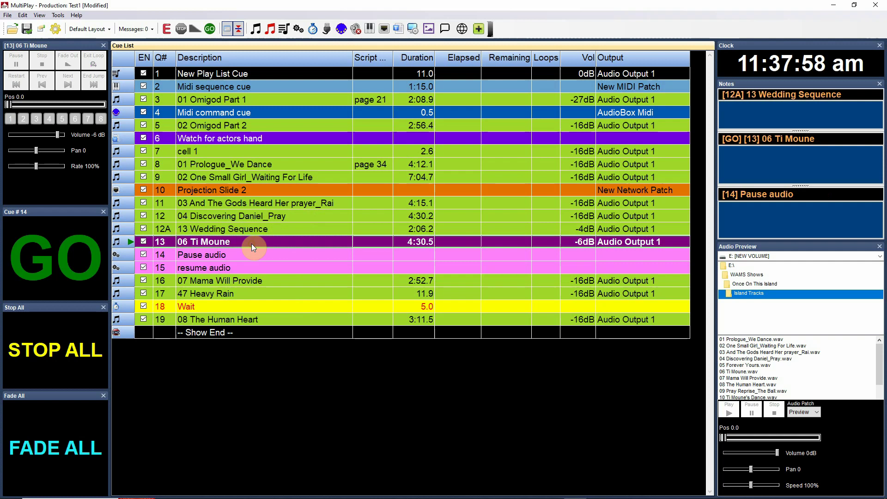
left_click(70, 262)
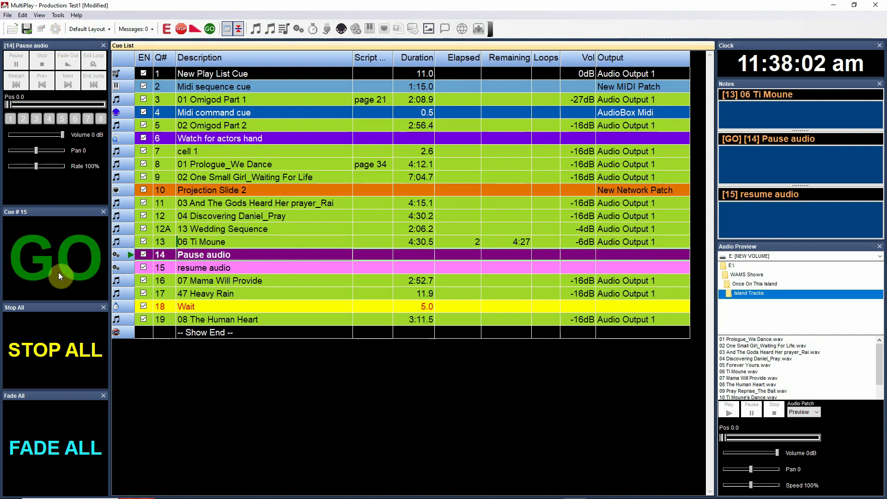
left_click(69, 271)
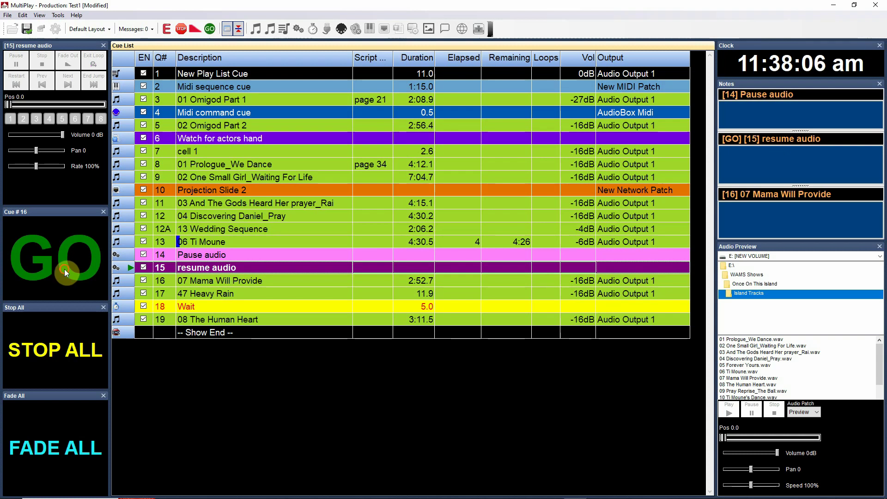
left_click(65, 269)
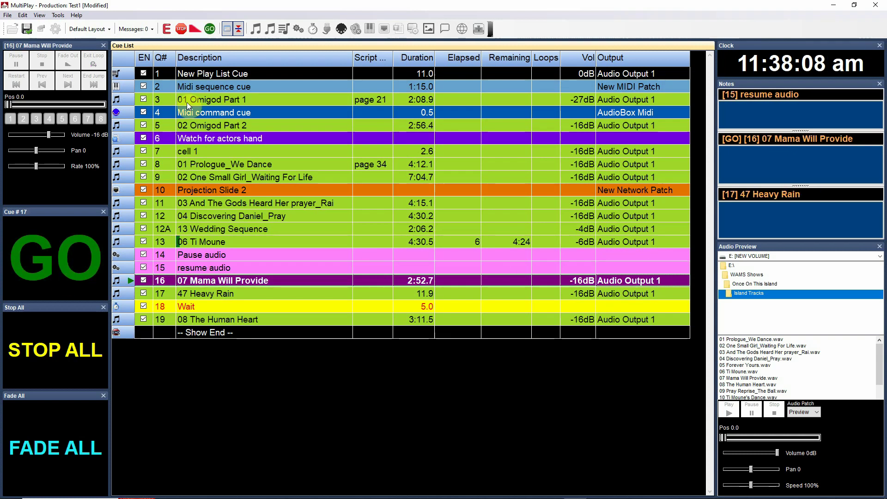
left_click(181, 29)
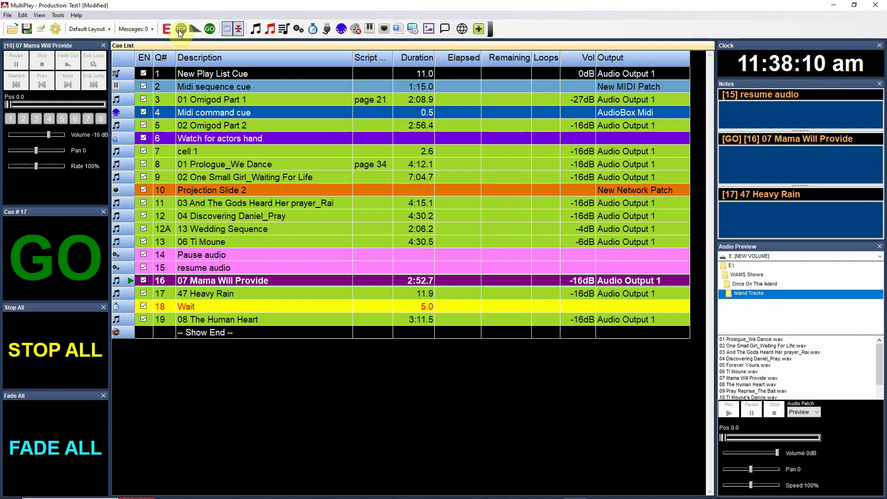
Open the control settings of cue 14, Pause audio, and set its action to Volume Change.
left_click(259, 255)
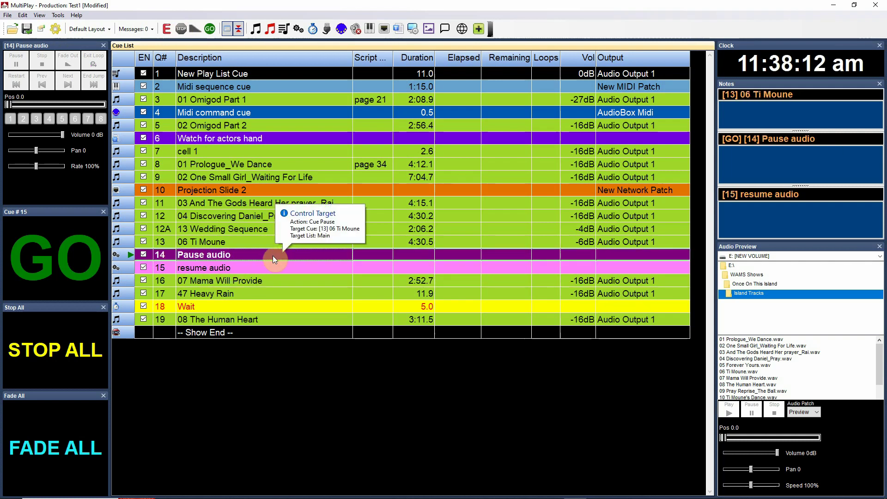
double_click(268, 254)
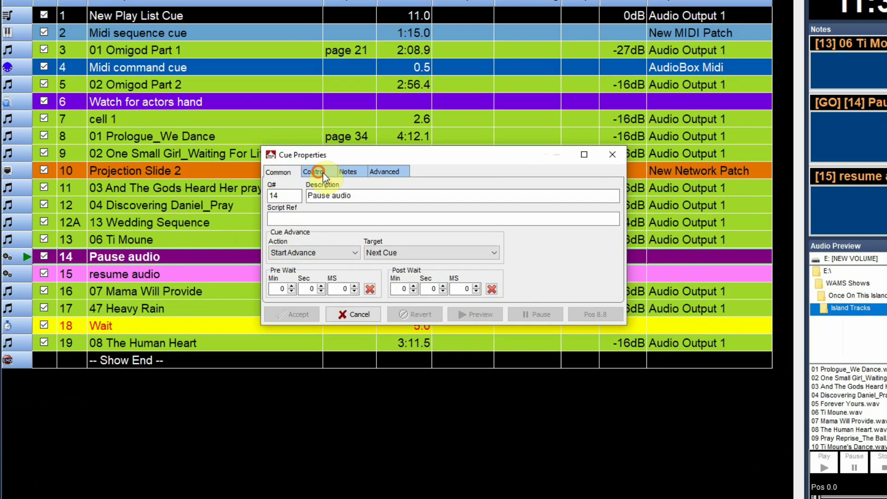
left_click(319, 171)
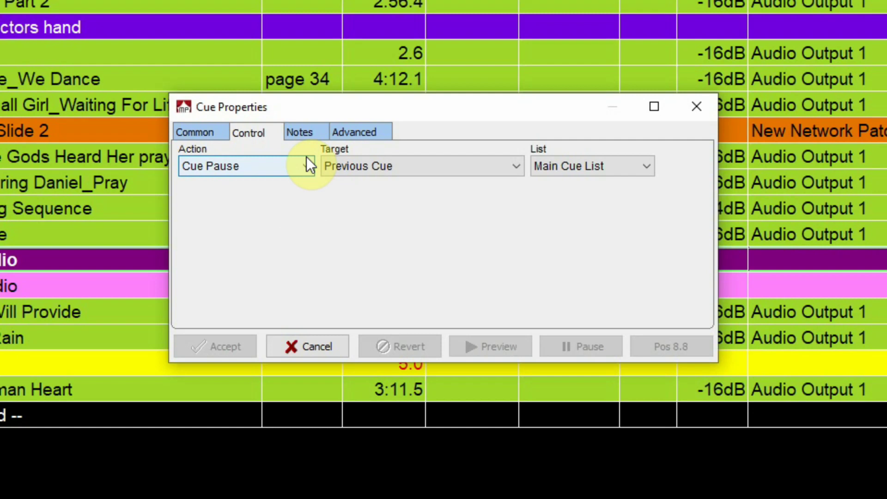
left_click(353, 193)
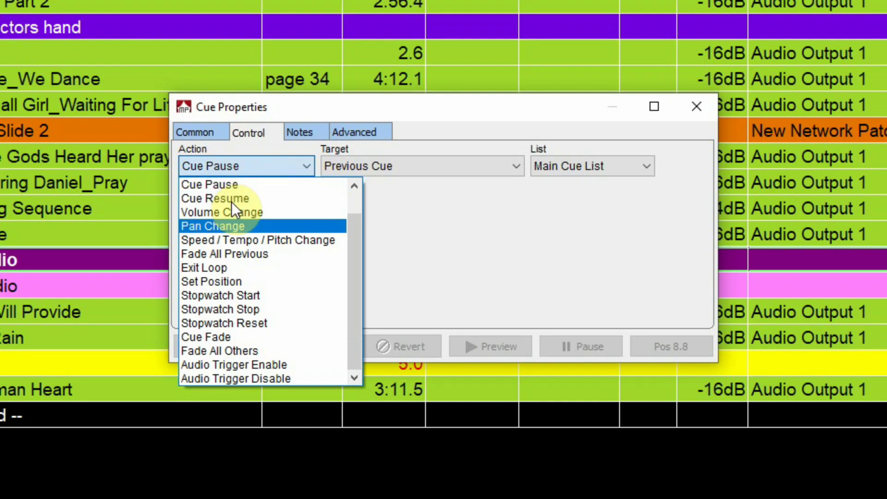
left_click(270, 215)
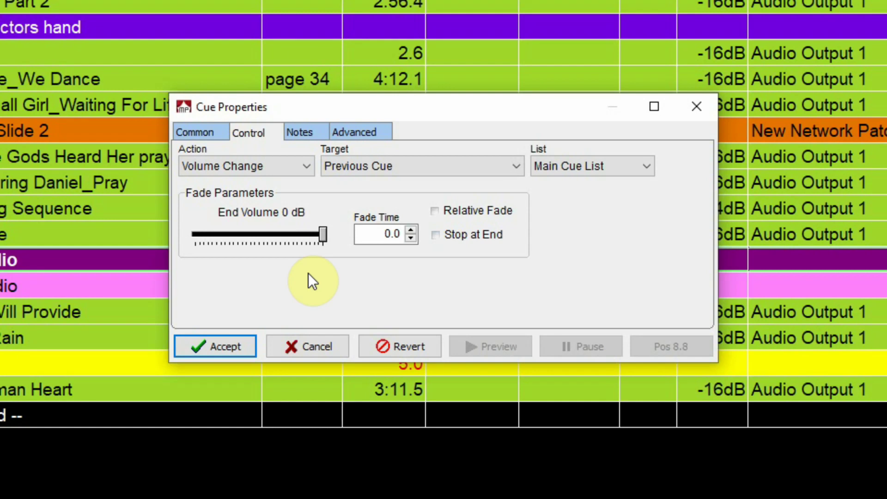
Try an end volume of -60 dB for the volume change and return it to 0 dB.
left_click_drag(324, 245, 171, 243)
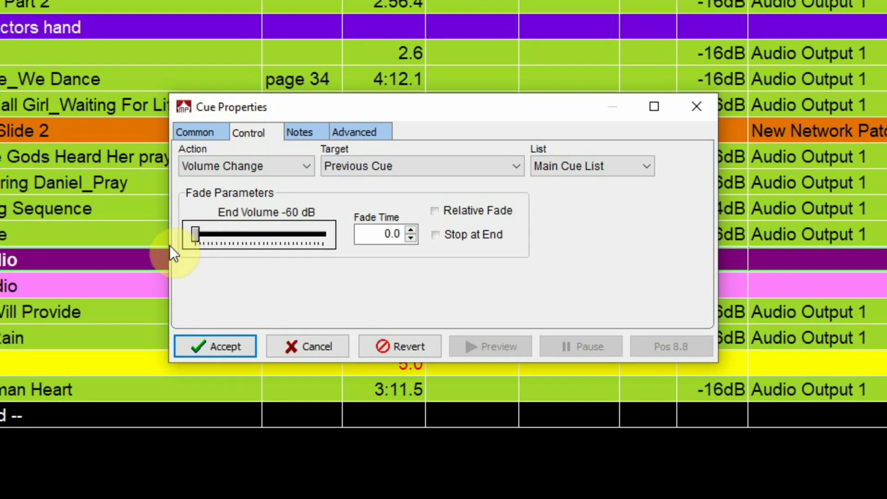
left_click(377, 233)
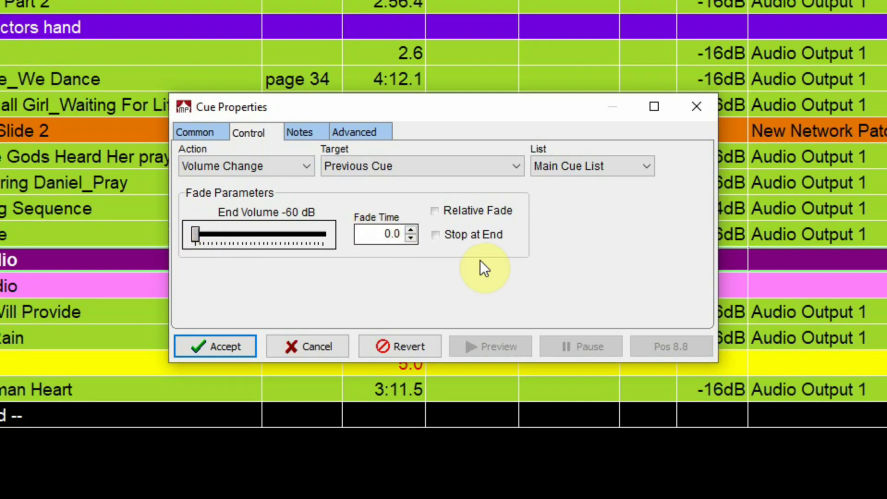
left_click_drag(196, 235, 337, 239)
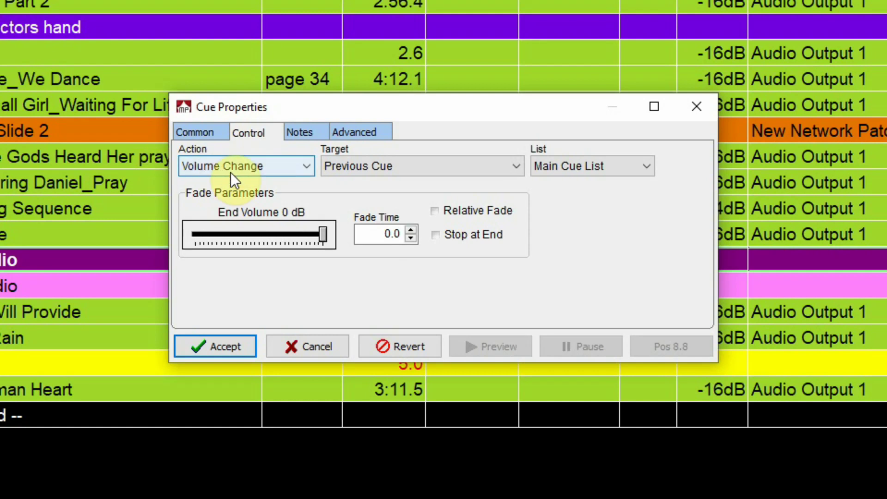
Try the Pan Change action and the Fade All Previous action for cue 14 to see their parameters.
left_click(308, 170)
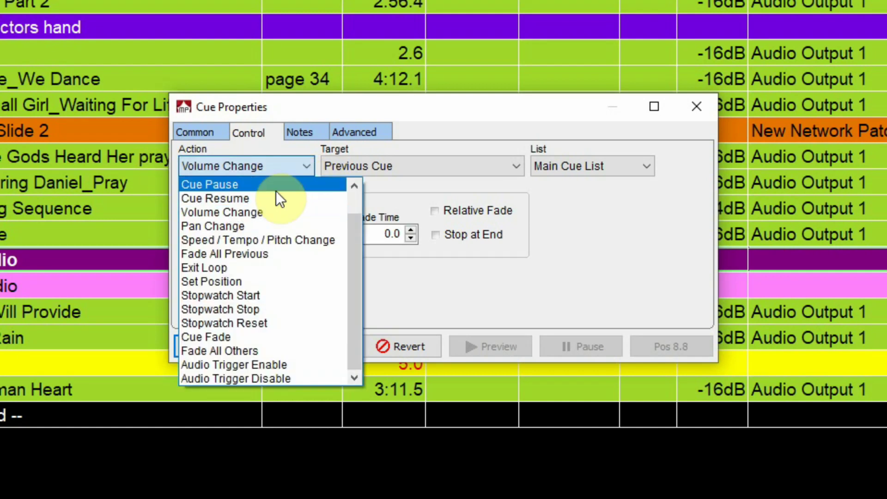
left_click(253, 226)
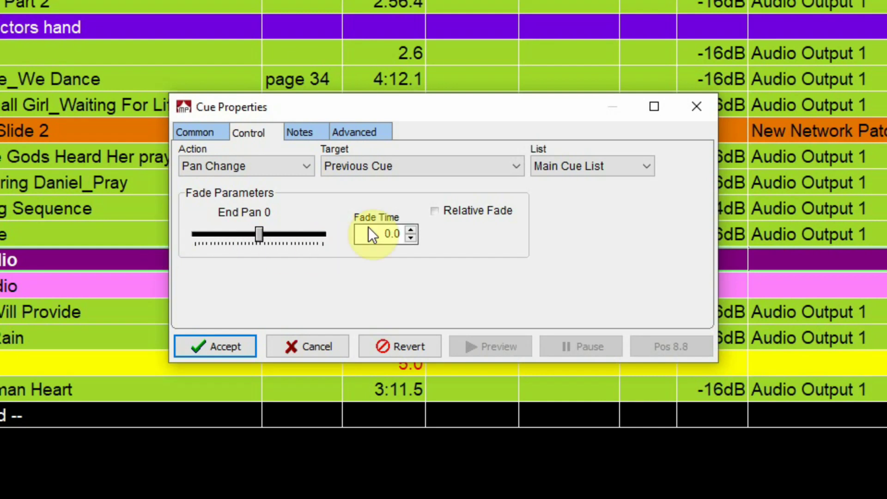
left_click(304, 170)
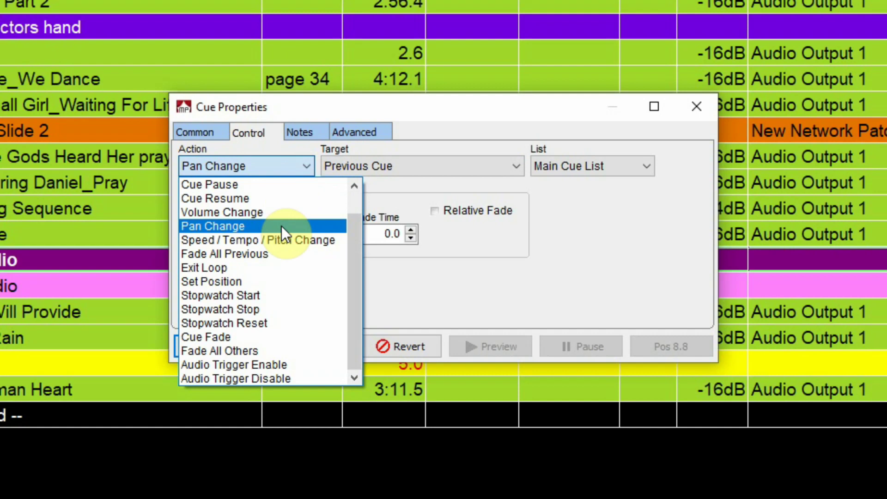
left_click(290, 253)
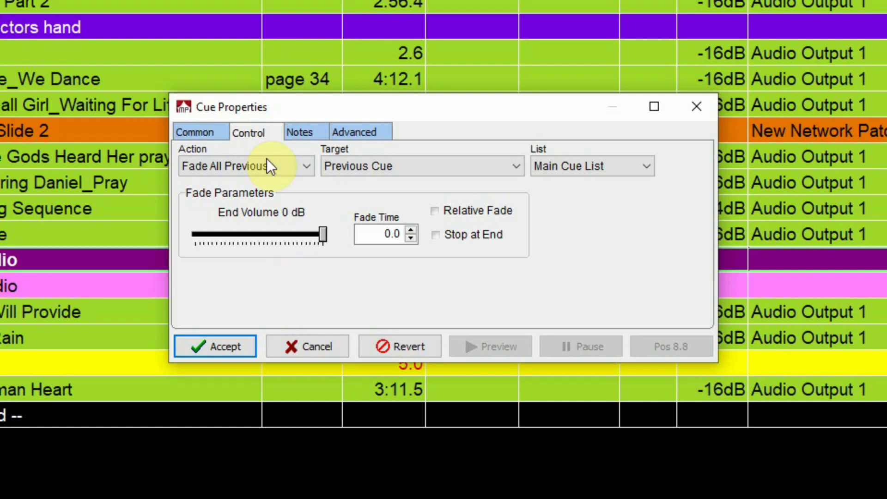
Set the control action of cue 14 to Exit Loop.
left_click(304, 167)
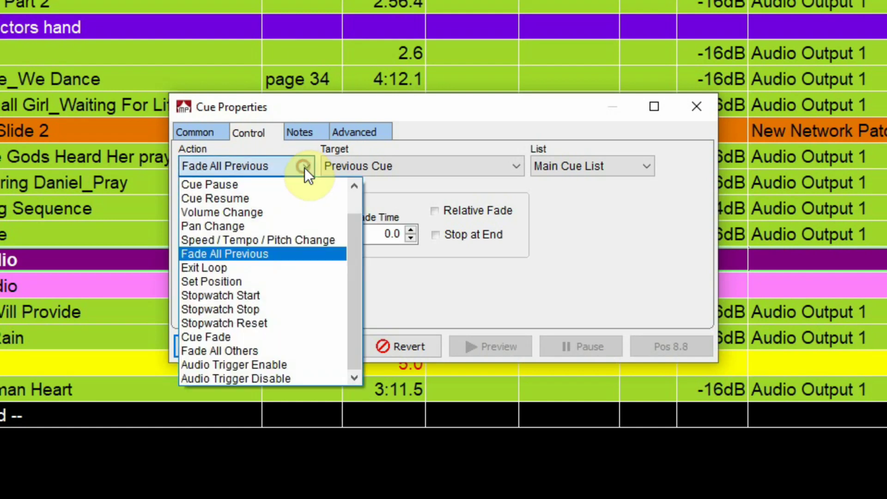
left_click(265, 265)
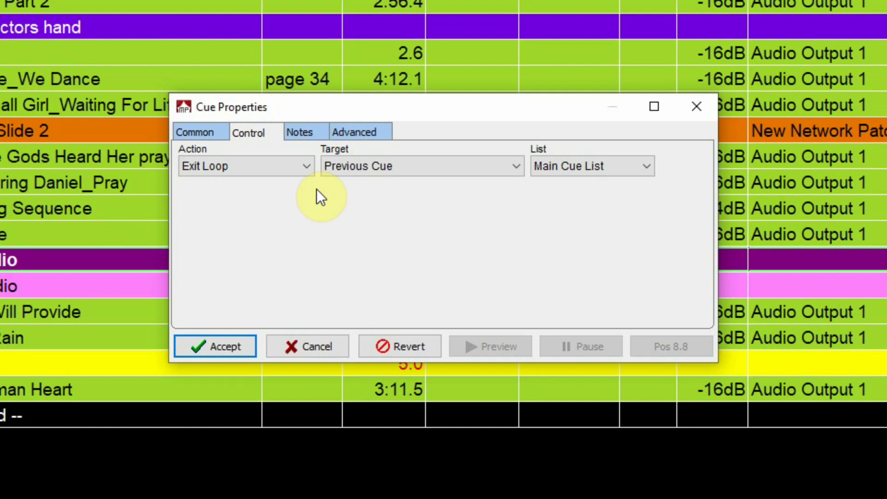
Try the Set Position action for cue 14 with the position kinds From Start and From End.
left_click(305, 166)
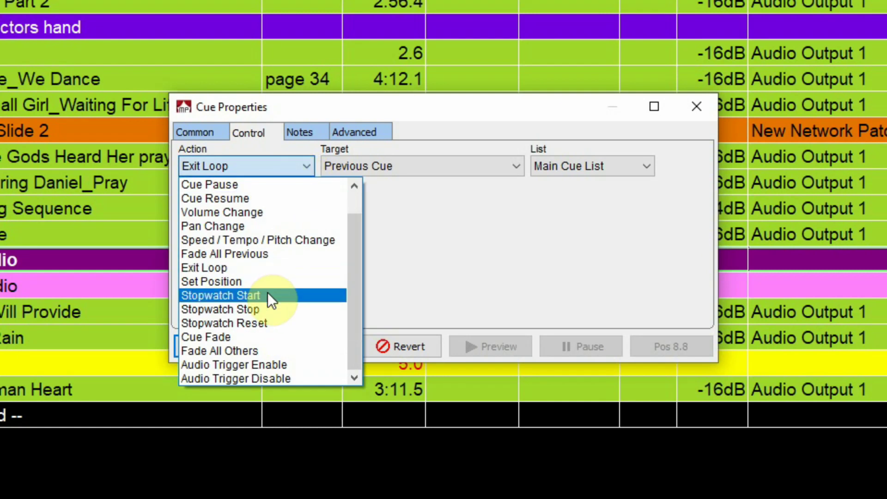
left_click(267, 282)
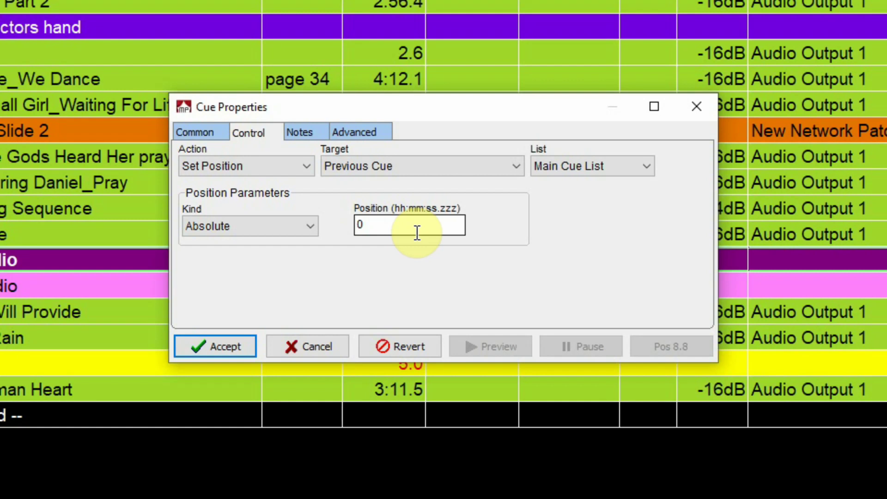
left_click(308, 227)
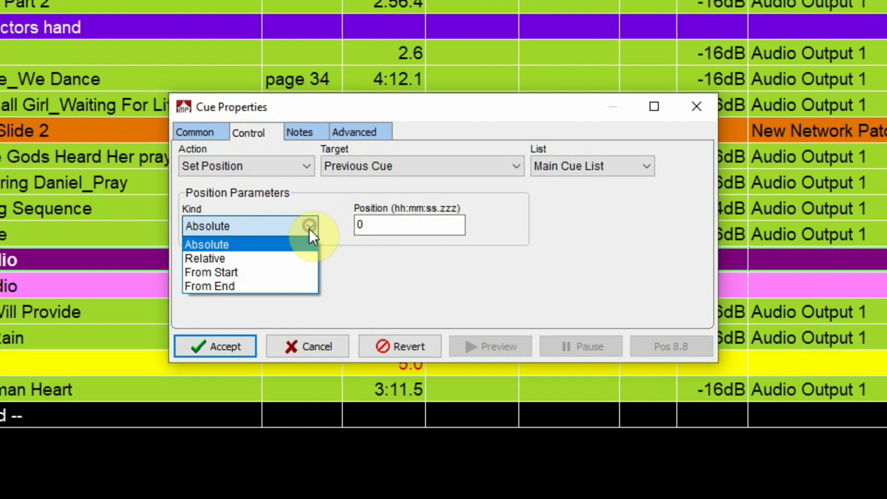
left_click(259, 272)
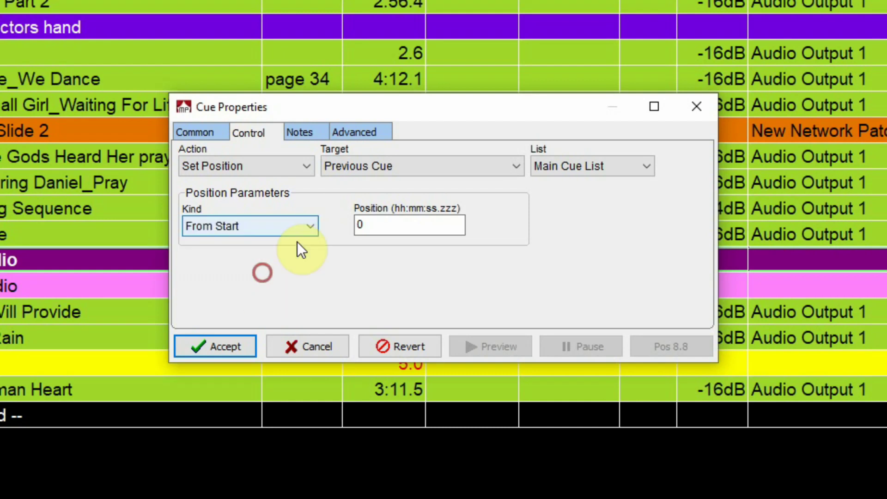
left_click(305, 226)
left_click(278, 288)
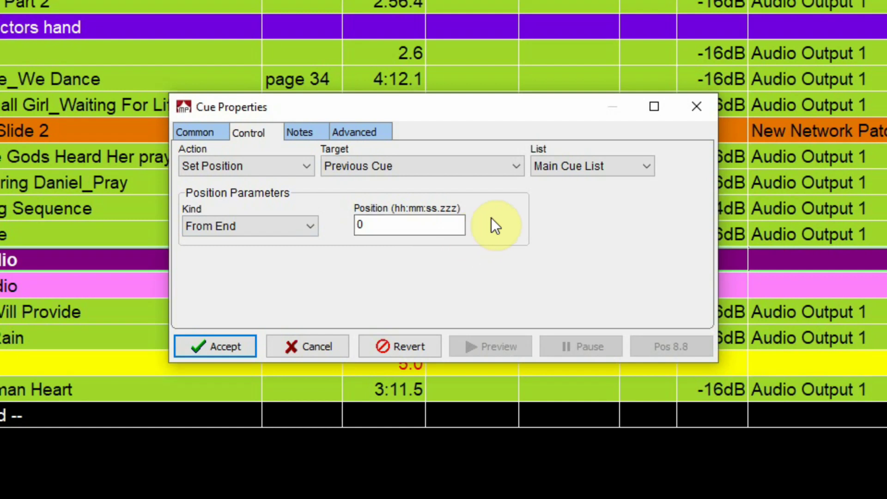
Try the Cue Fade action for cue 14, and set the action to Fade All Others to show its fade parameters.
left_click(310, 162)
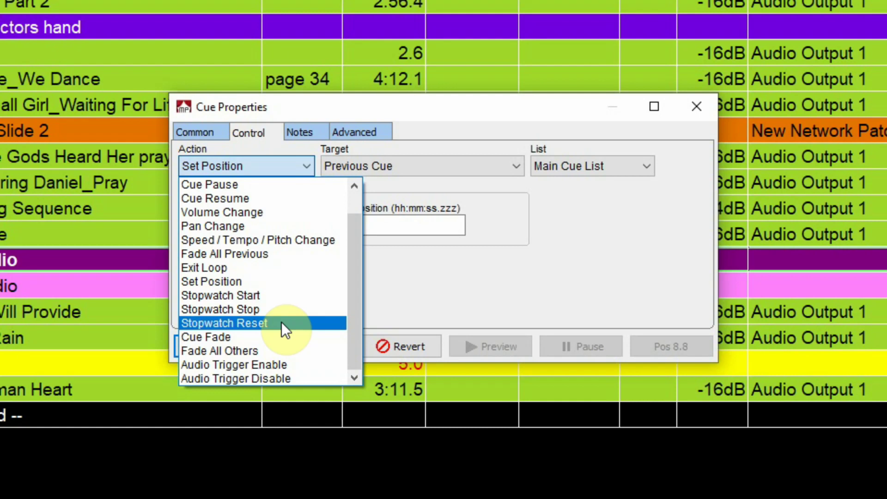
left_click(285, 337)
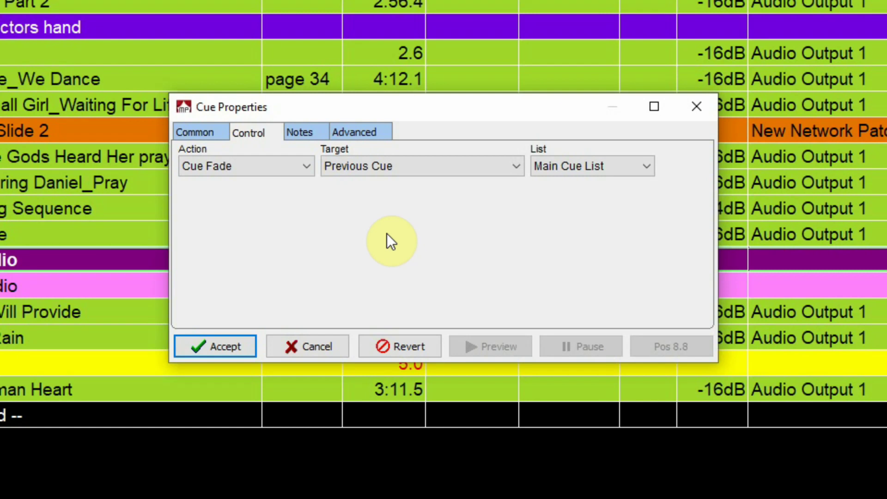
left_click(304, 172)
left_click(284, 349)
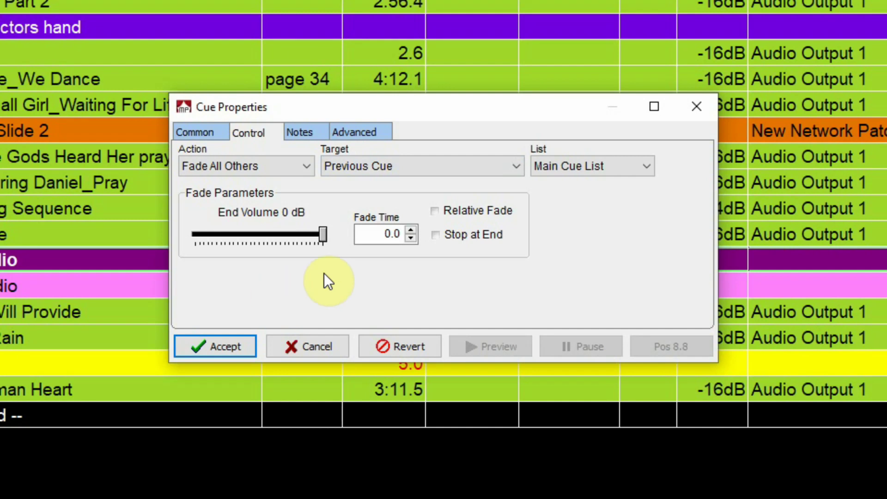
Look through the full range of control actions available for cue 14, back up to Cue Start.
left_click(306, 166)
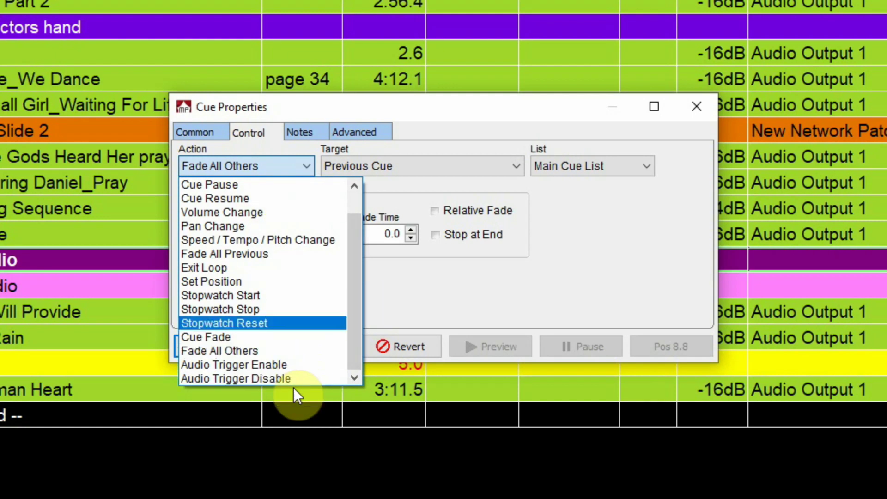
left_click_drag(349, 284, 354, 216)
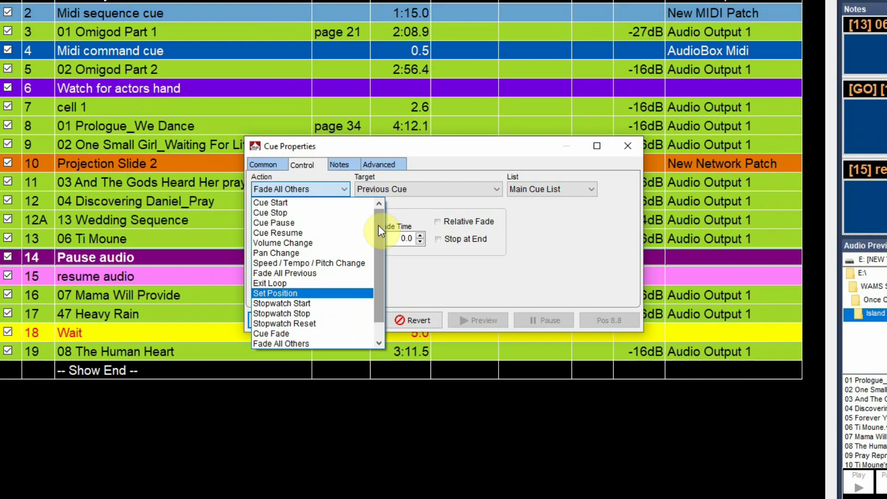